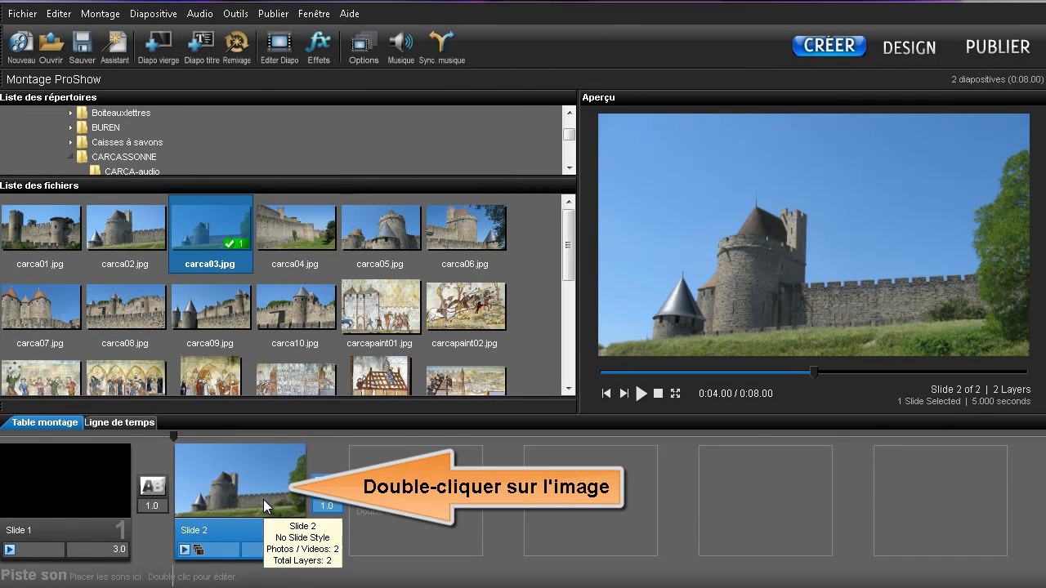
- Open the slide options for slide 2, with the carca03 layer ready for adjustment
double_click(263, 499)
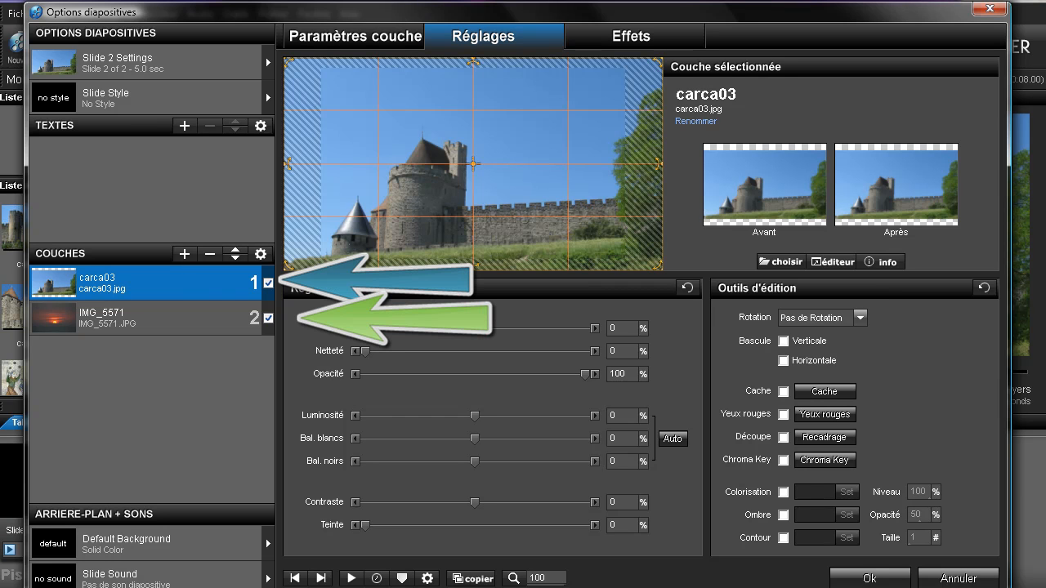
drag(668, 14, 669, 5)
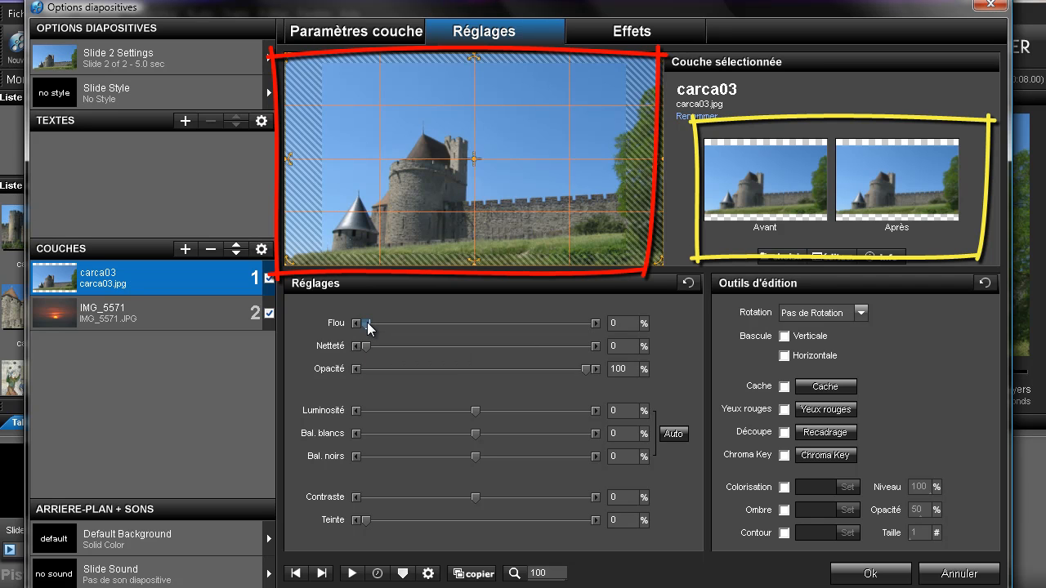
- Try the blur, sharpness and opacity adjustments on the carca03 layer, returning them to 0%, 0% and 100%
drag(372, 324, 332, 366)
click(372, 349)
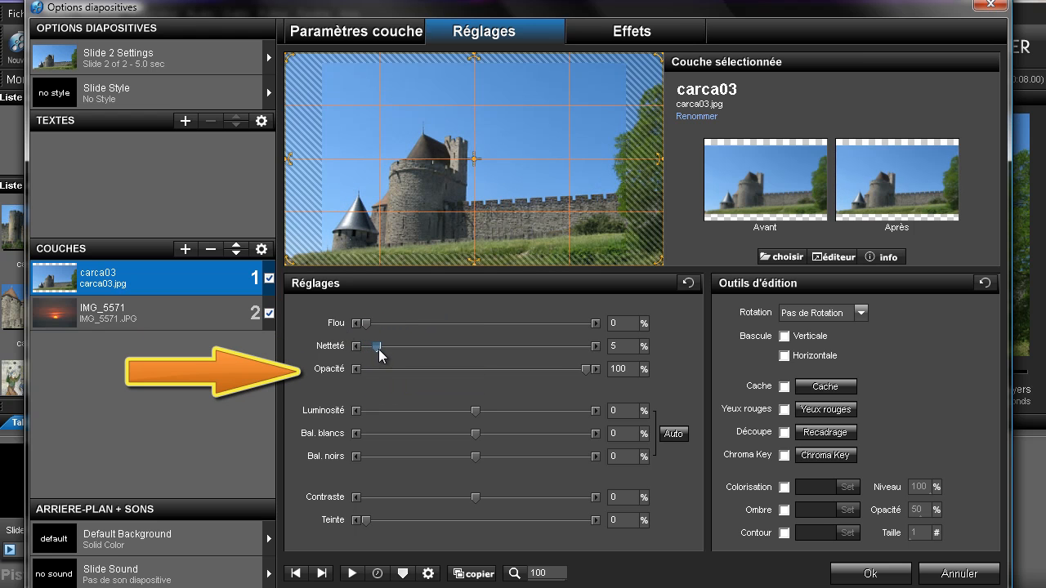
drag(378, 349, 362, 350)
mouse_move(585, 370)
mouse_down()
mouse_move(353, 369)
mouse_move(610, 382)
mouse_up()
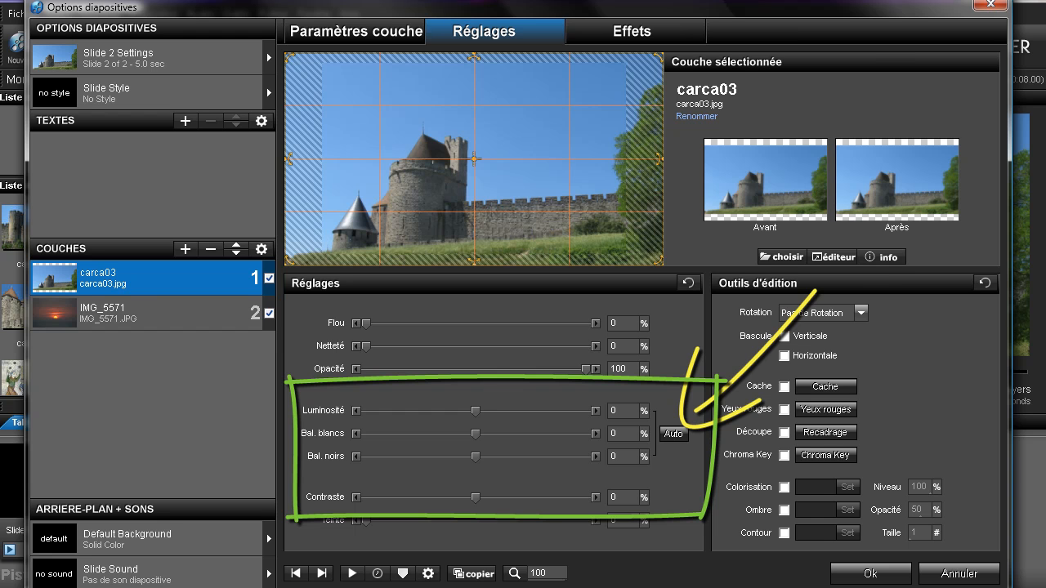
- Try automatic level correction and a tint shift on carca03, and reset luminosity, white balance, black balance and tint to 0%
click(676, 433)
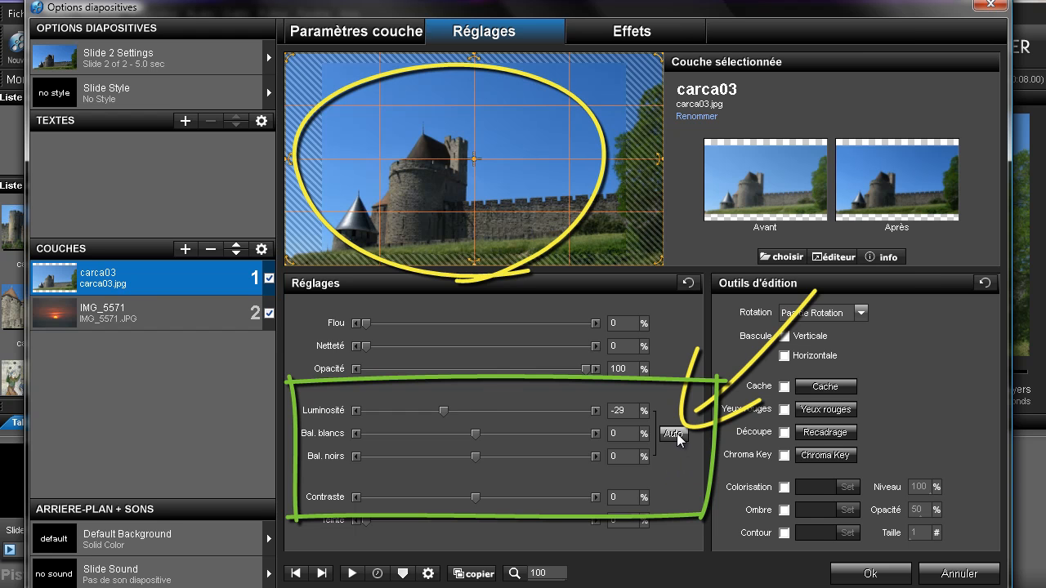
mouse_move(445, 417)
mouse_down()
mouse_move(478, 417)
mouse_move(485, 435)
mouse_move(472, 436)
mouse_move(515, 455)
mouse_move(495, 456)
mouse_up()
click(624, 456)
text(0)
click(623, 433)
text(0)
click(623, 410)
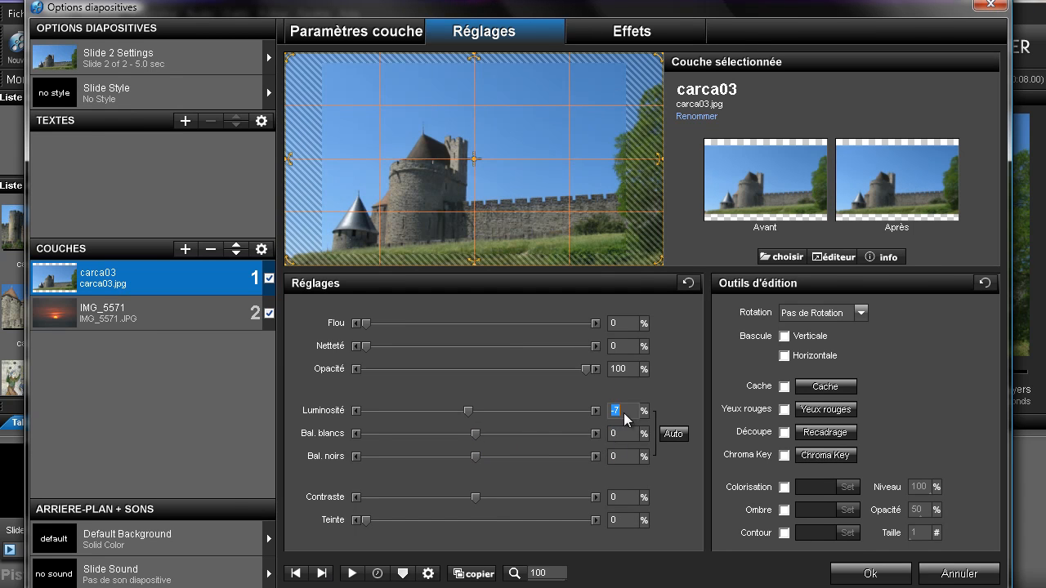
text(0)
mouse_move(365, 521)
mouse_down()
mouse_move(514, 521)
mouse_move(336, 524)
mouse_up()
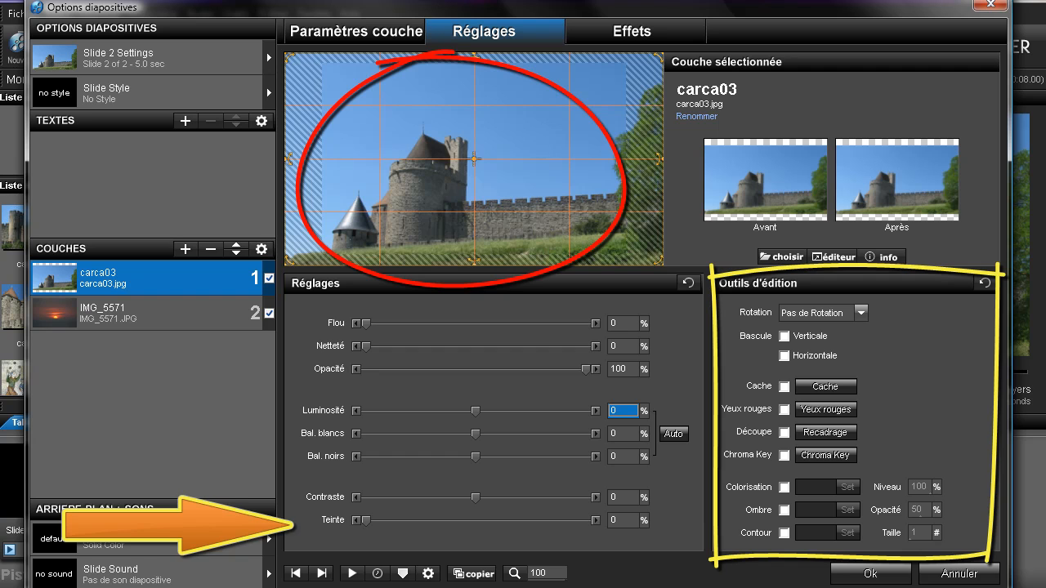
- Try colorising the carca03 layer with red (RGB 215, 32, 32) and turn the colorisation off again
click(785, 487)
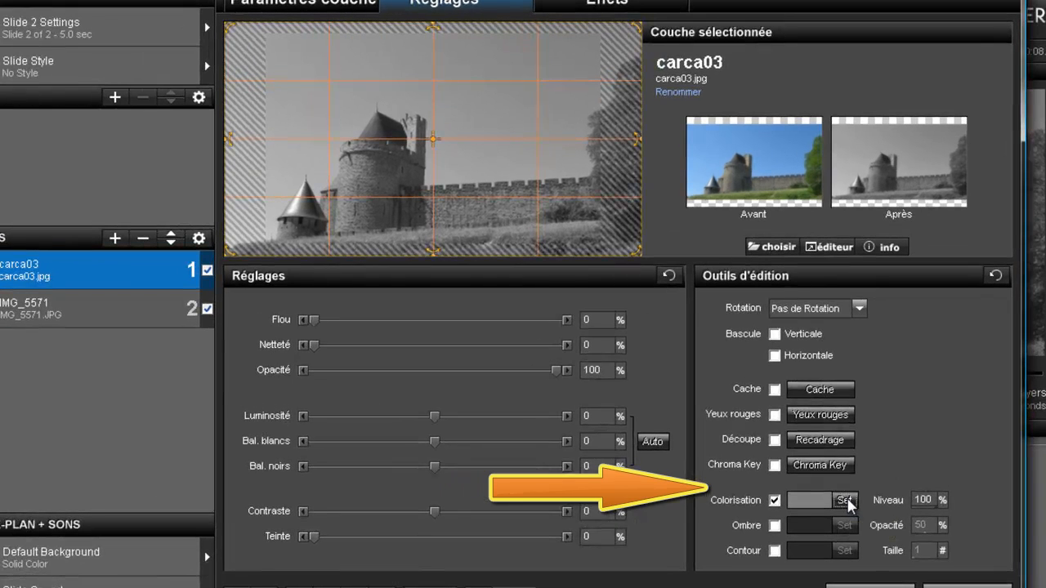
click(847, 500)
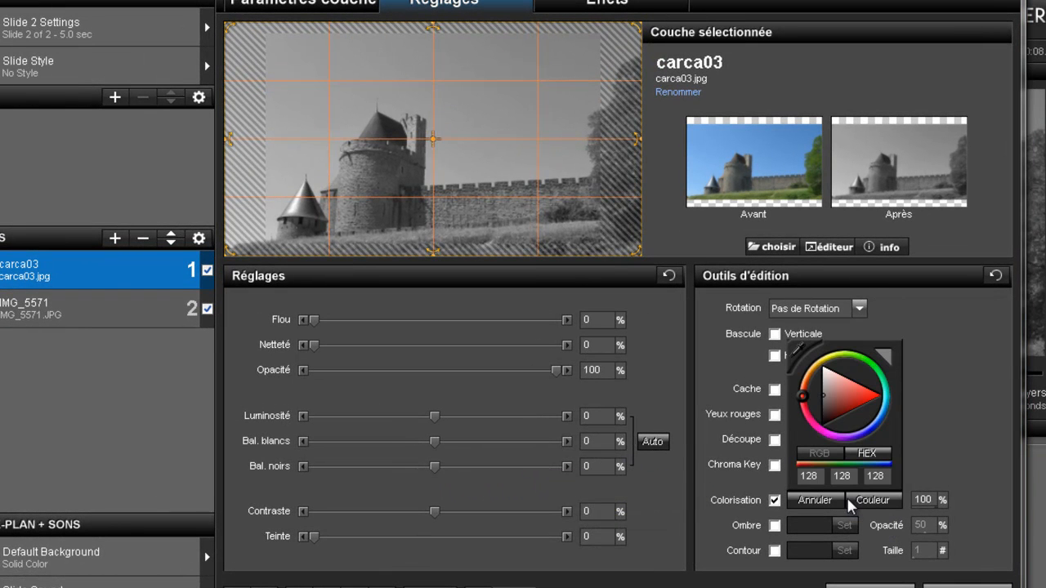
click(863, 397)
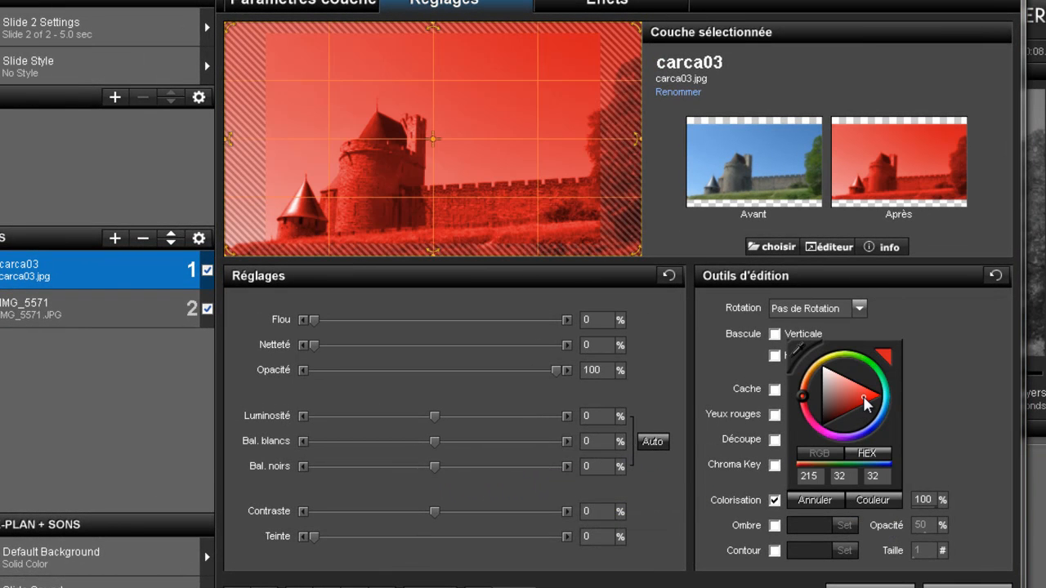
click(873, 500)
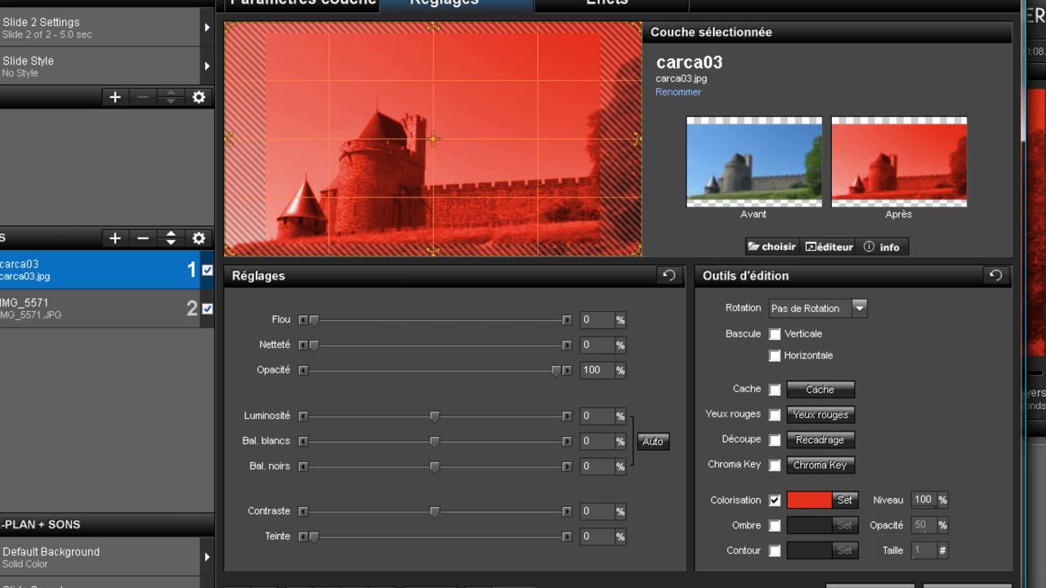
click(775, 500)
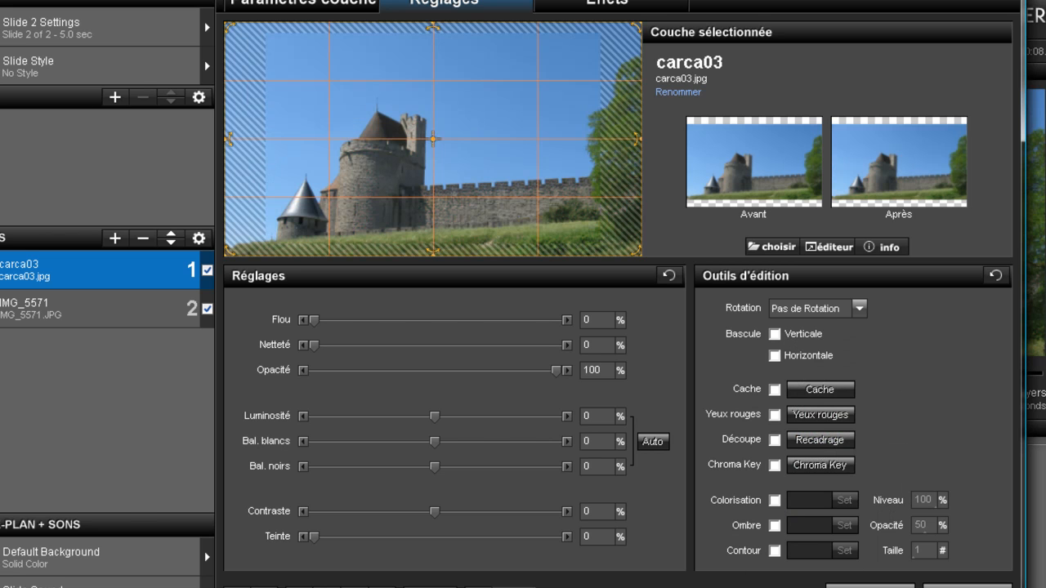
- Enable Chroma Key on the carca03 layer and sample the blue sky above the castle as the key colour
click(774, 465)
click(819, 464)
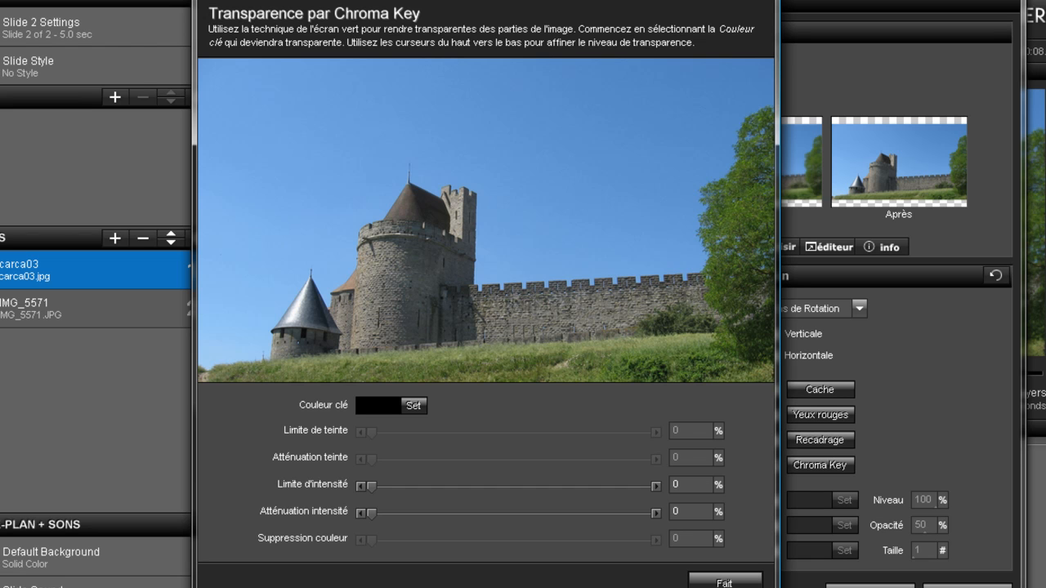
click(413, 405)
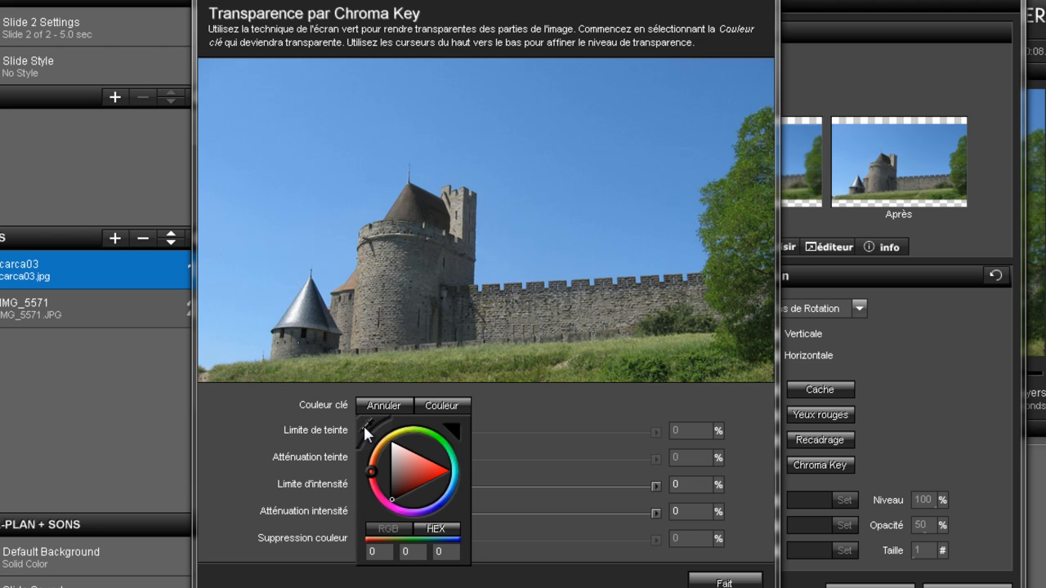
click(365, 429)
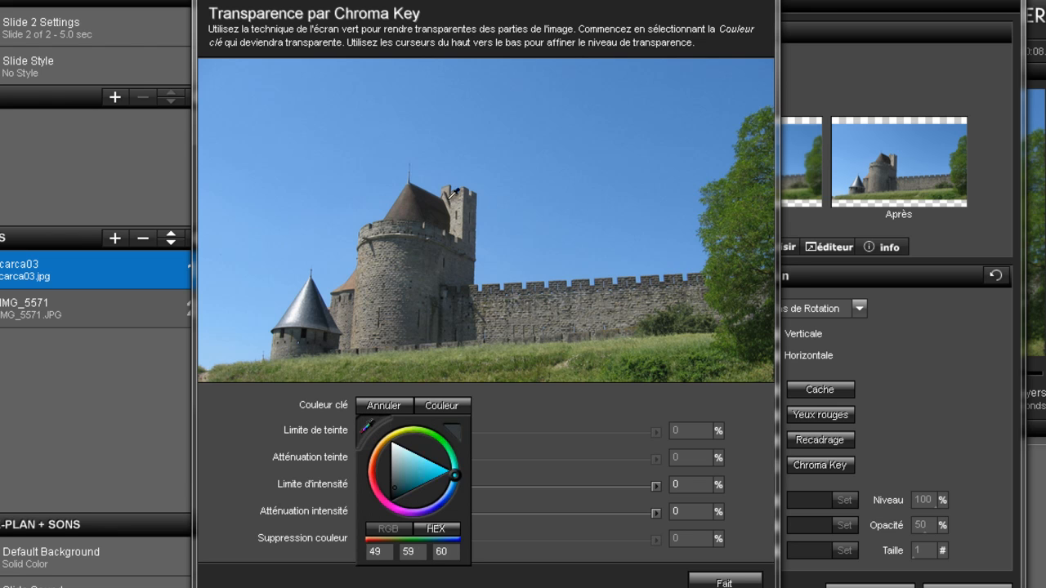
click(435, 122)
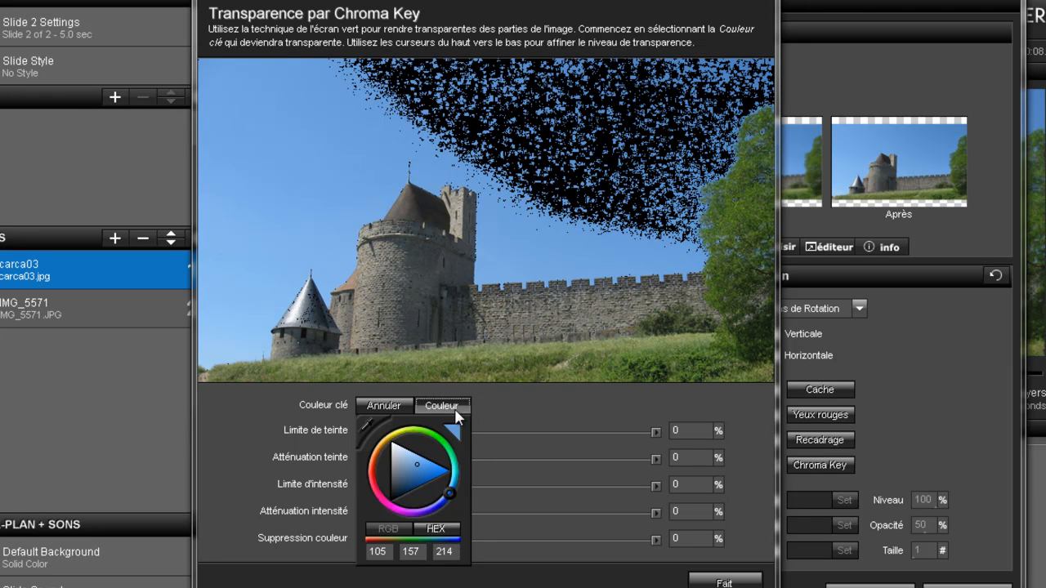
click(418, 405)
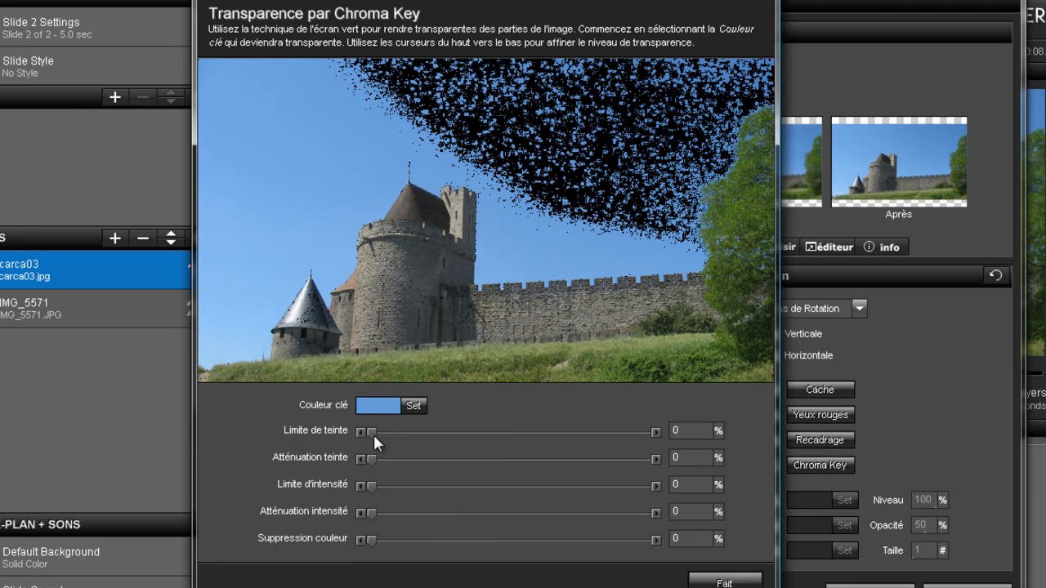
- Set the Chroma Key hue threshold to 9%, hue attenuation 3%, intensity threshold 14% and intensity attenuation 5%, and apply it
drag(372, 432, 396, 429)
drag(372, 484, 410, 487)
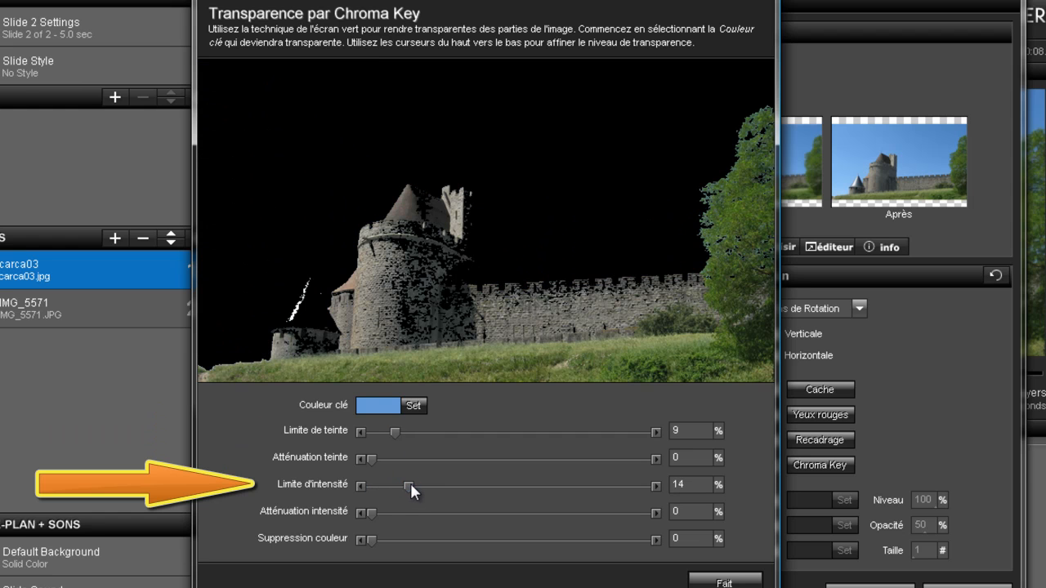
drag(371, 458, 379, 457)
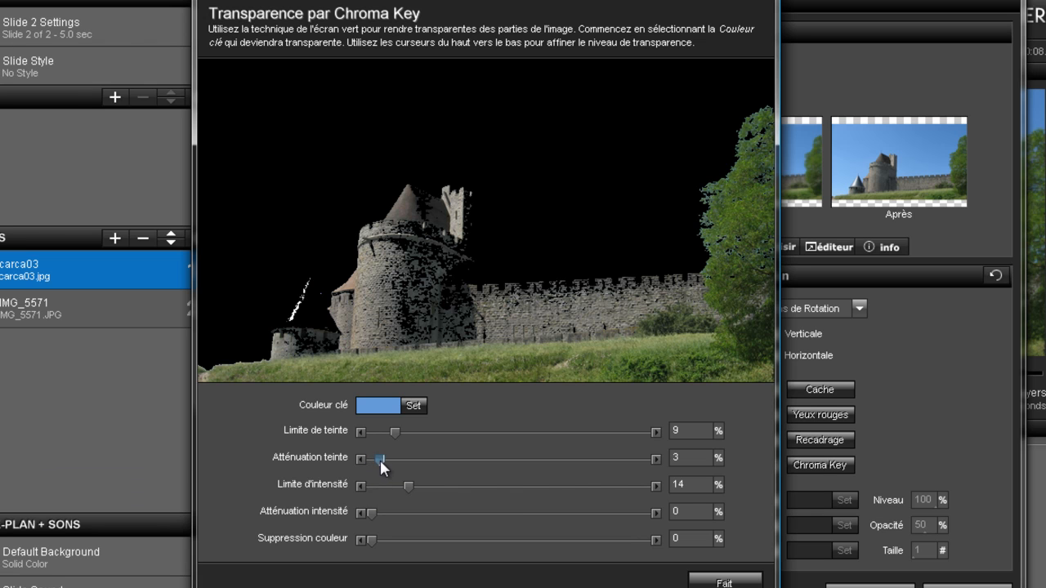
drag(372, 513, 384, 513)
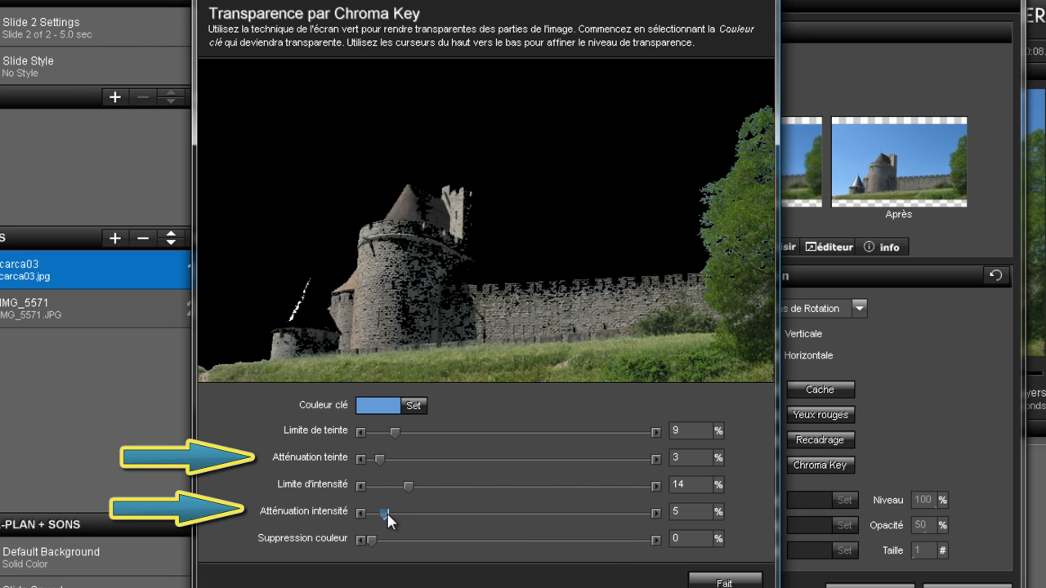
click(723, 582)
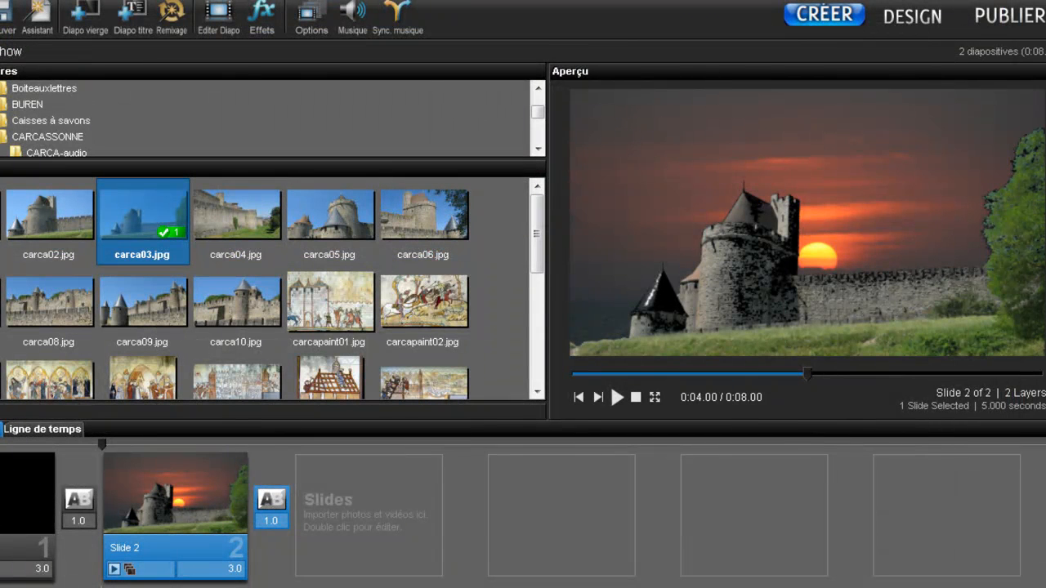
- Reopen slide 2's options and turn off Chroma Key for the carca03 layer
double_click(170, 503)
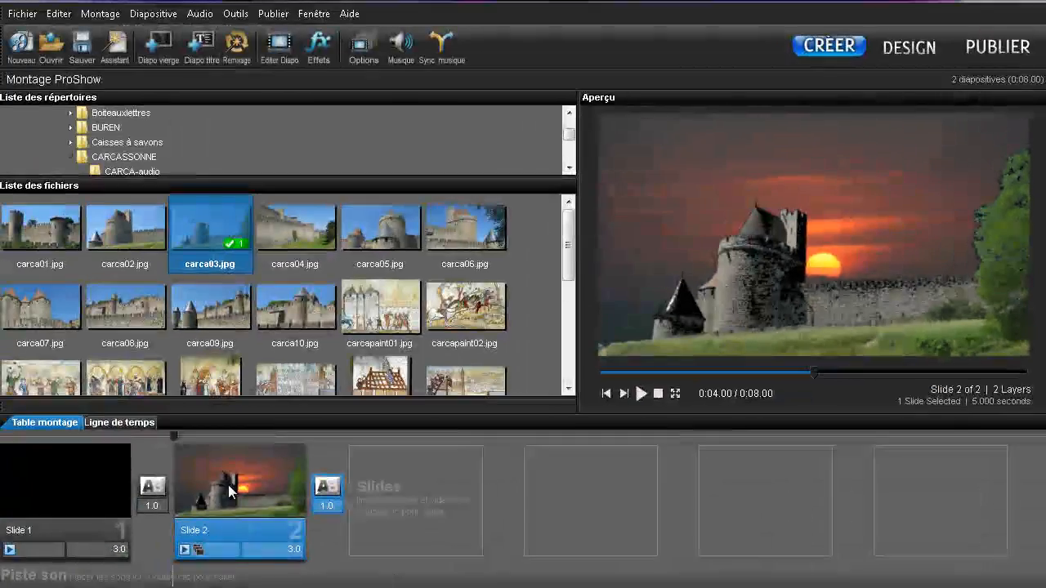
double_click(228, 484)
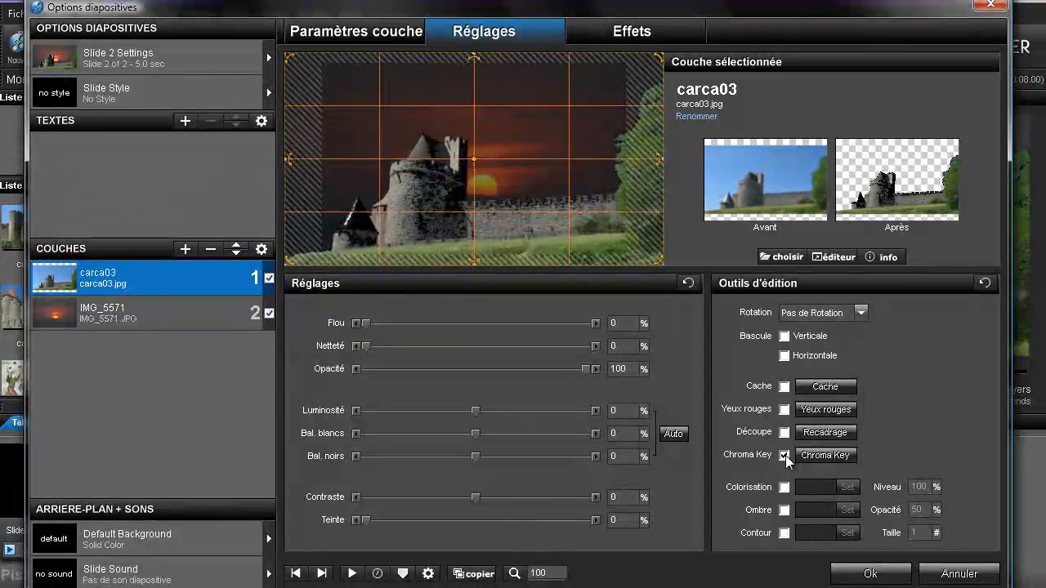
click(785, 455)
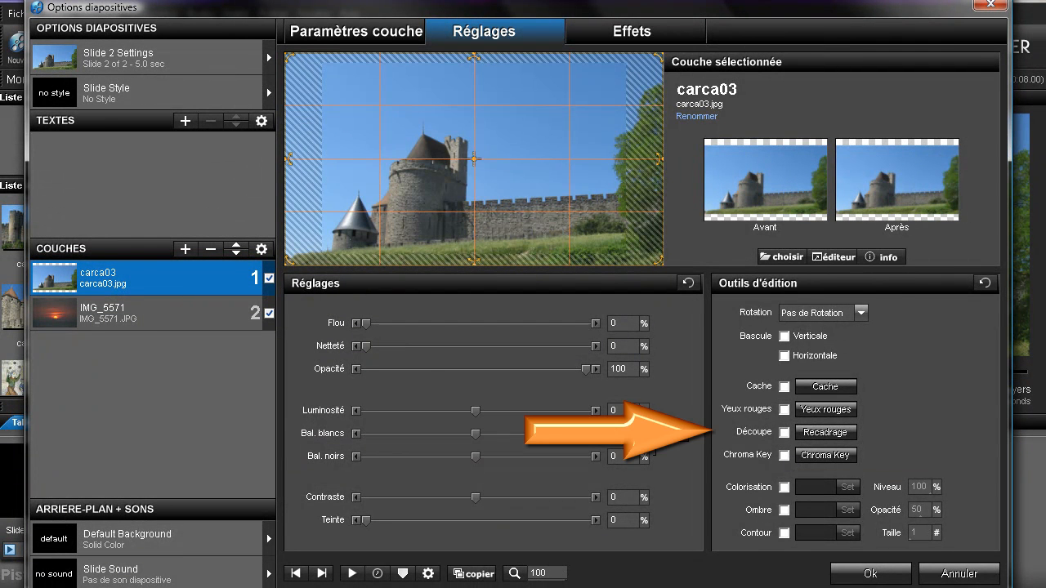
- Enable cropping on the carca03 layer and draw a crop frame of about 1215 x 957 px around the castle towers
click(784, 433)
click(833, 434)
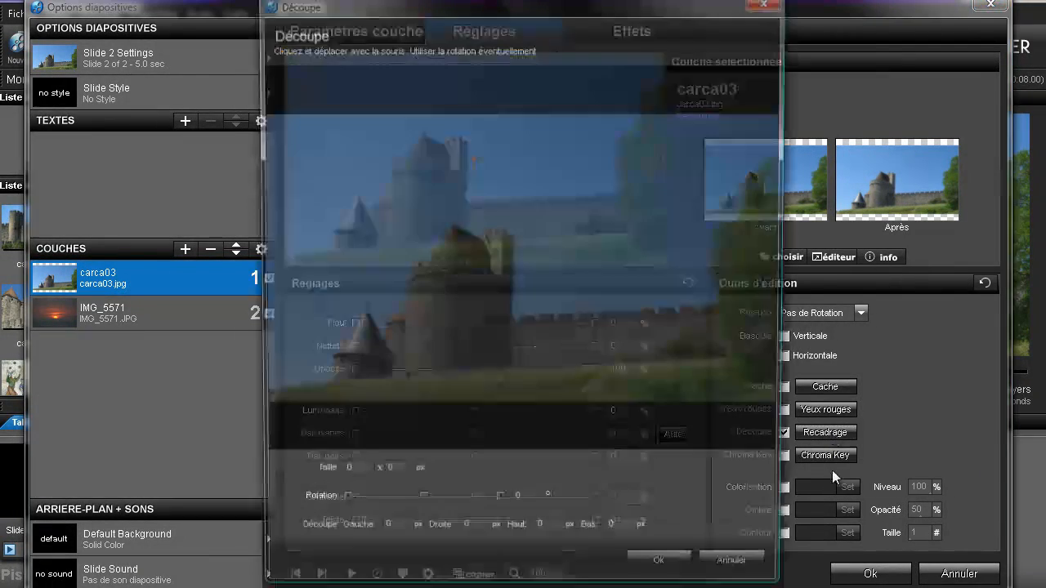
drag(288, 145, 648, 427)
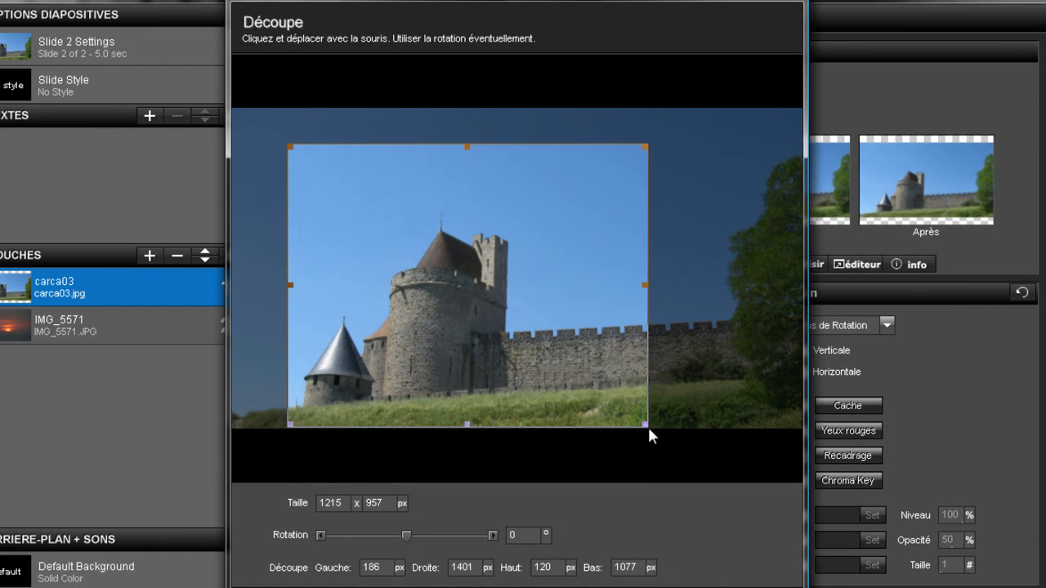
- Set the crop frame size to 1000 x 1000 px and apply the crop
double_click(330, 502)
text(100)
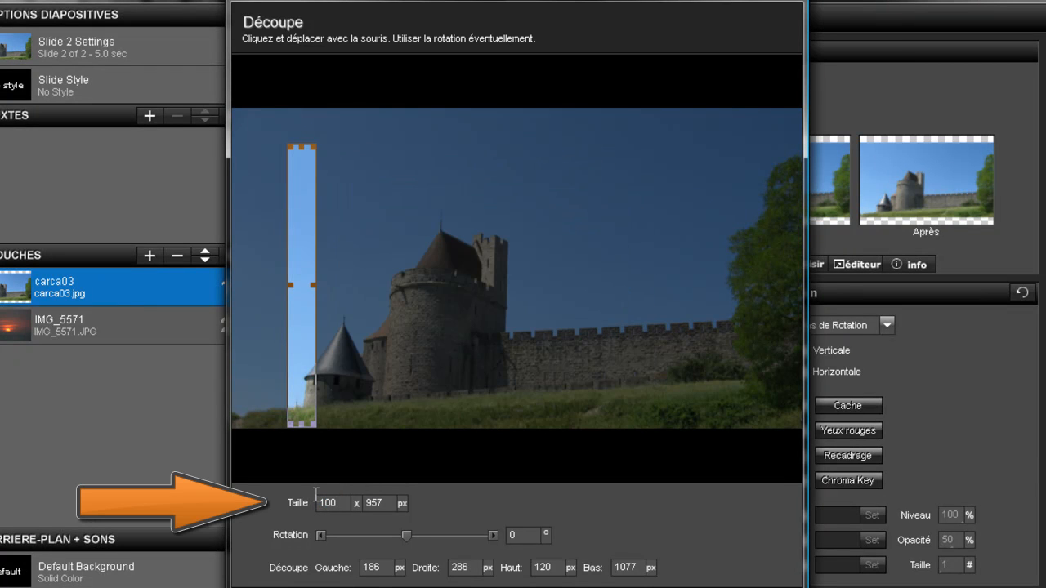
text(0)
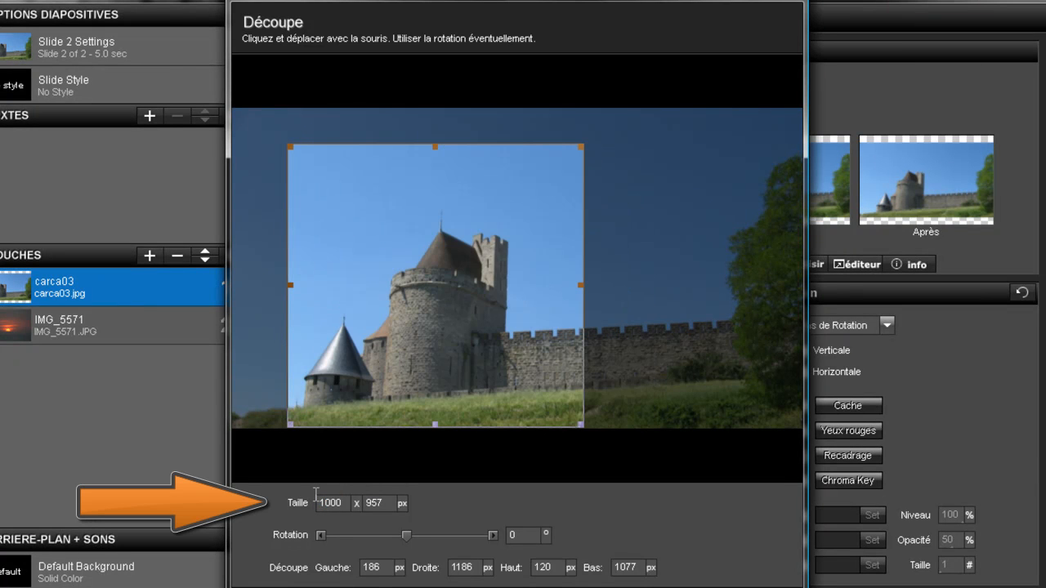
double_click(373, 502)
text(1000)
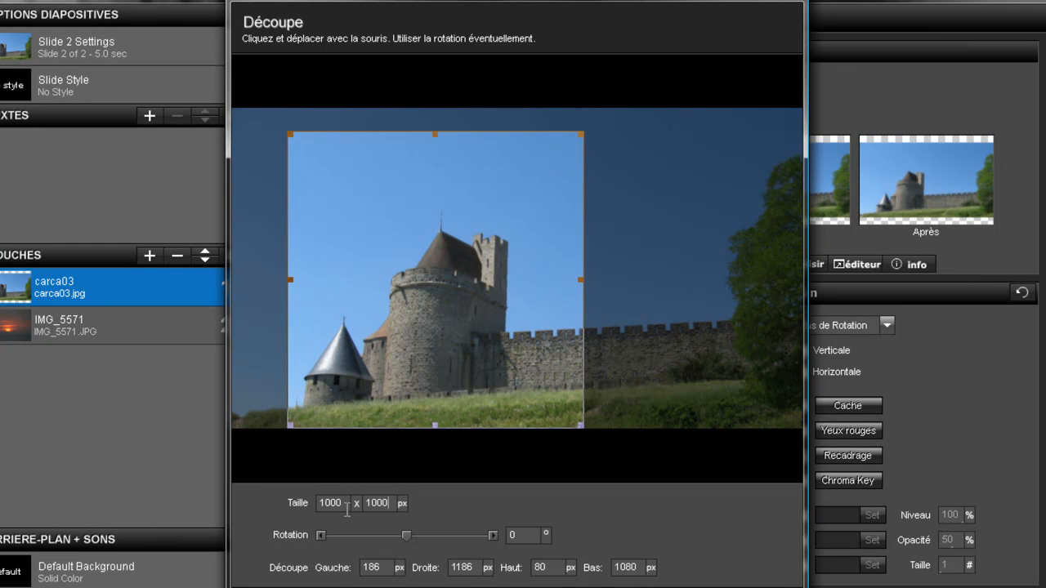
key(Return)
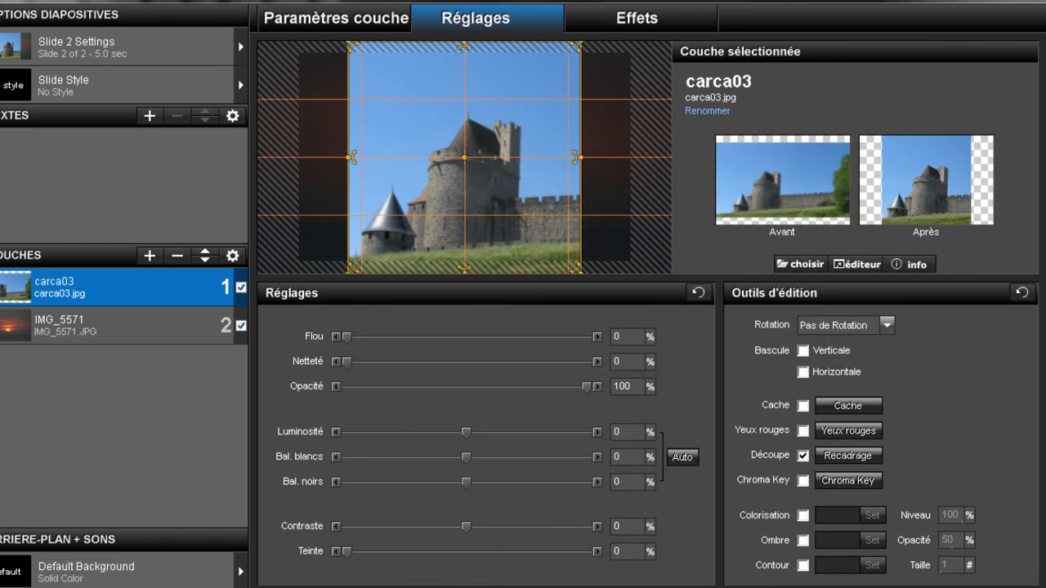
- Enable a mask on the carca03 layer and give it a solid blue colour (RGB 43, 127, 241)
click(803, 407)
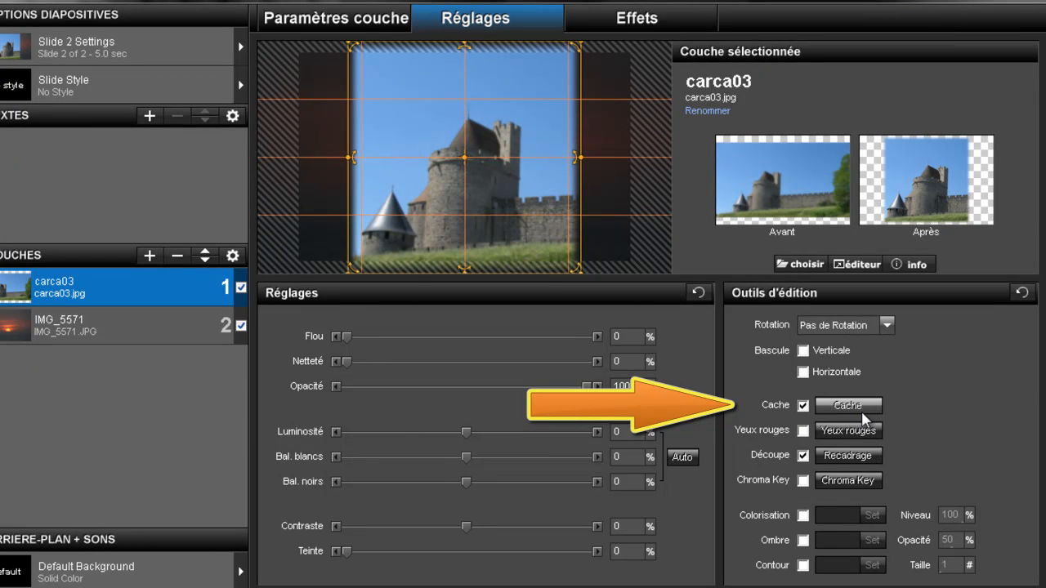
click(861, 408)
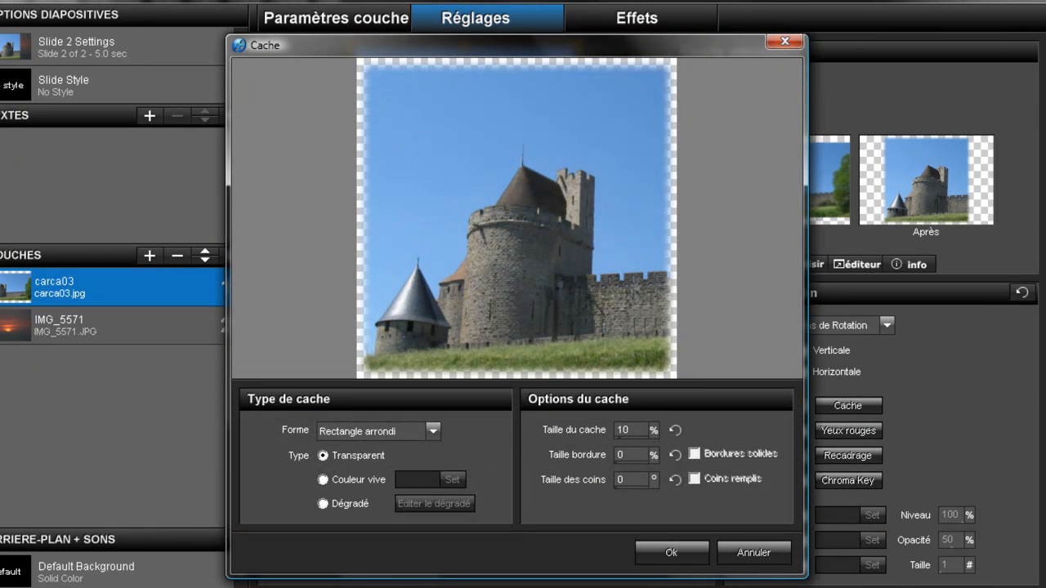
click(324, 481)
click(456, 480)
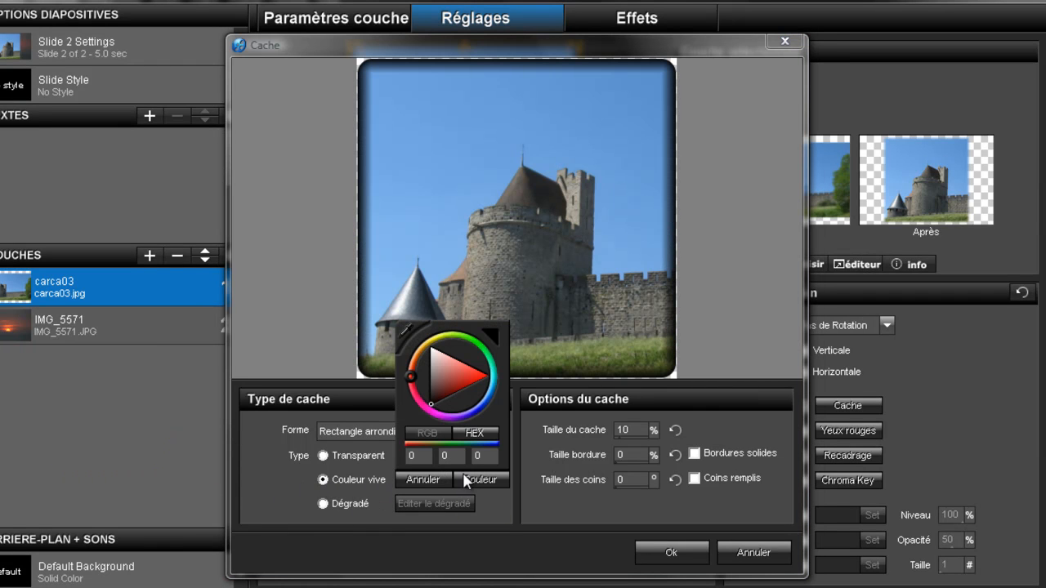
click(488, 404)
click(475, 374)
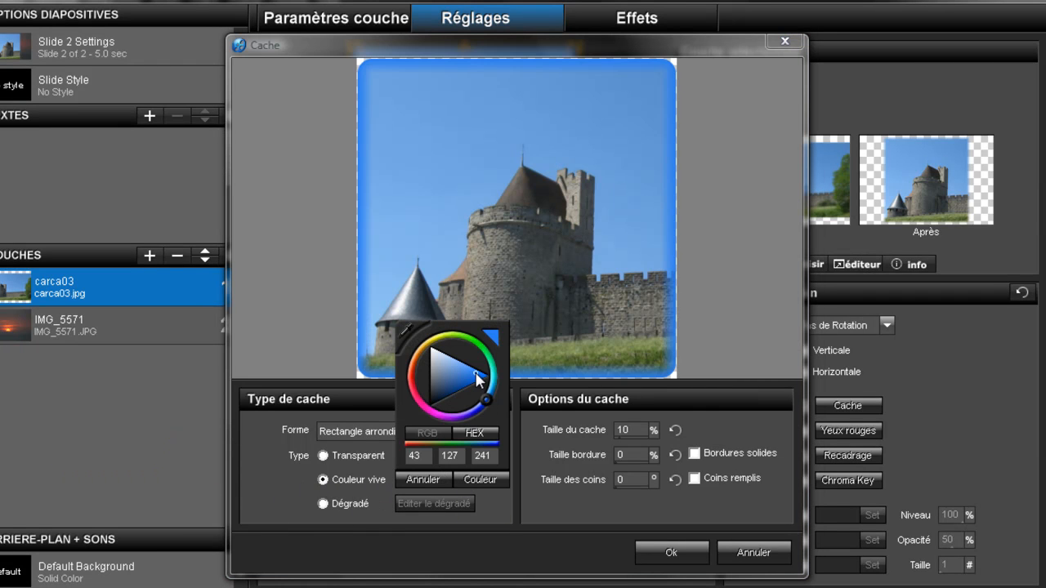
click(488, 478)
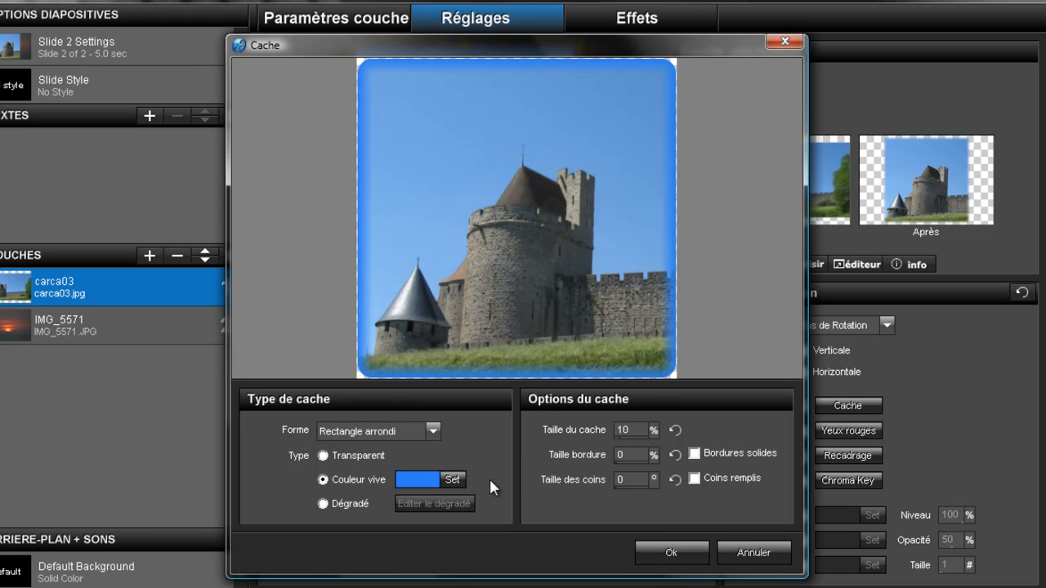
- Set the mask size to 4.5 %, enable solid borders and filled corners, and apply the mask to the carca03 layer
drag(628, 431, 549, 450)
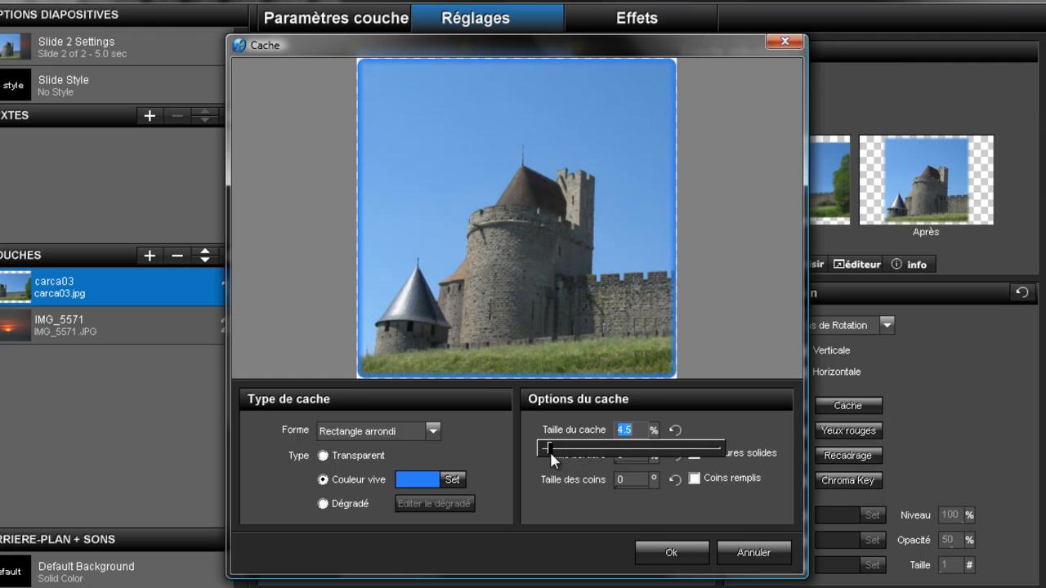
click(700, 455)
click(696, 479)
drag(628, 460, 526, 476)
click(670, 552)
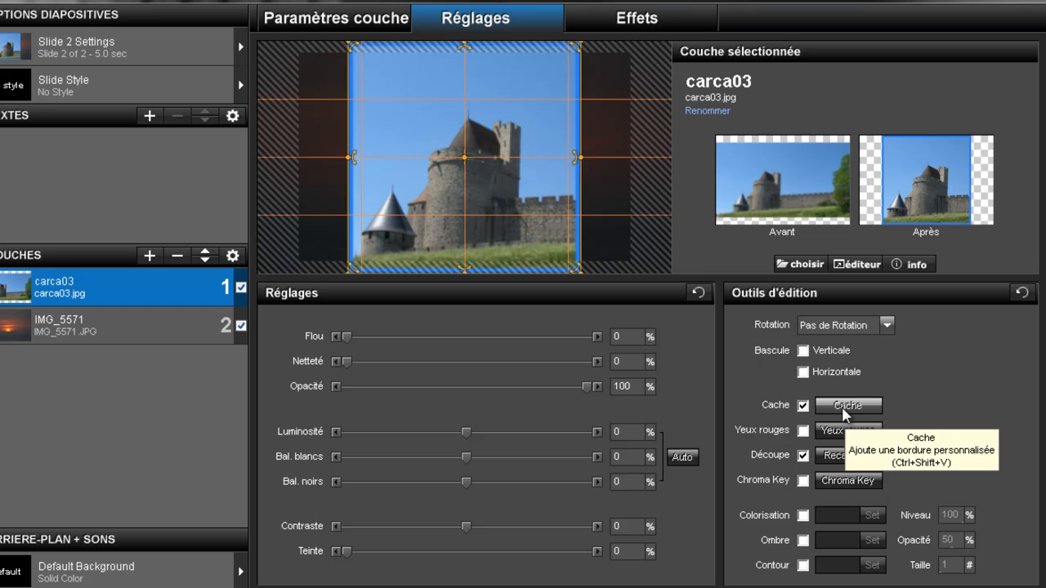
- Change the carca03 layer's mask to a transparent ellipse and apply it
click(845, 408)
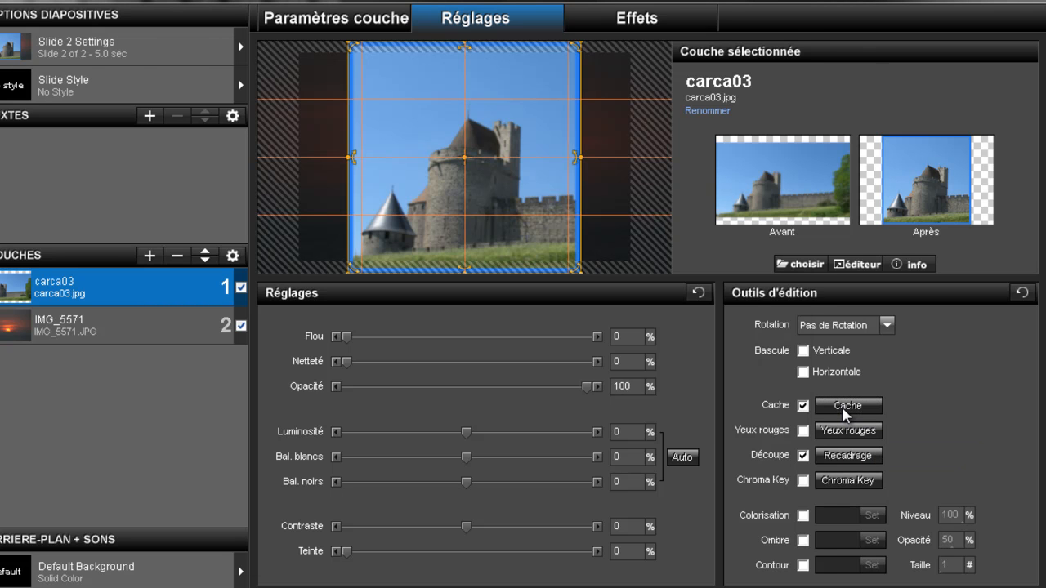
click(324, 456)
click(432, 431)
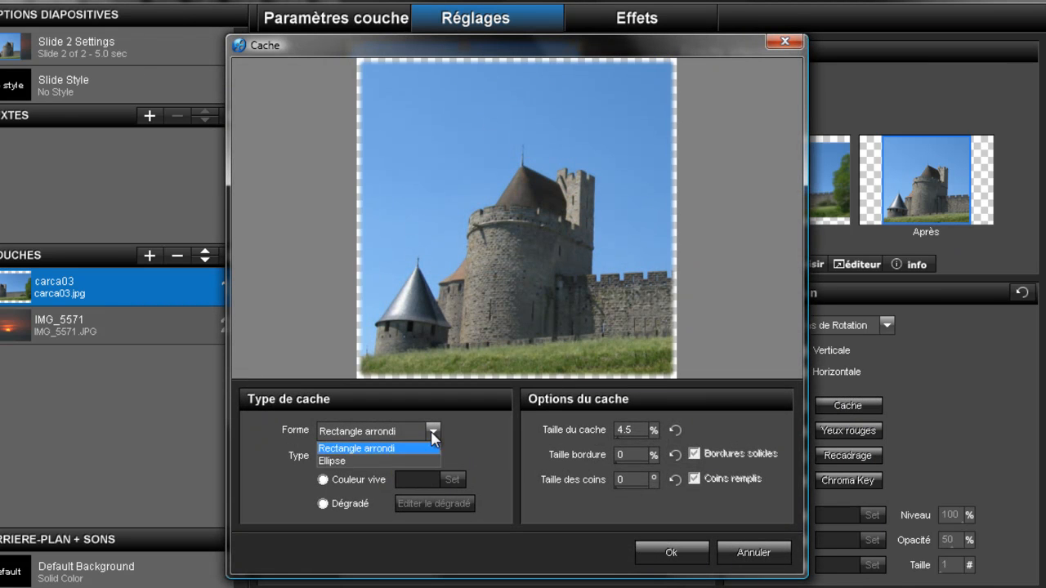
click(359, 462)
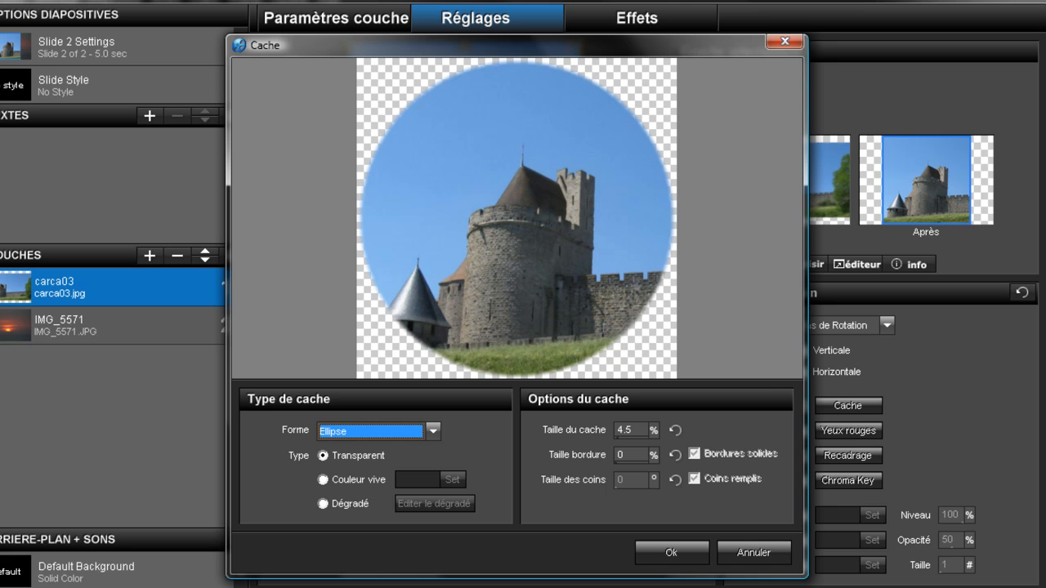
click(670, 552)
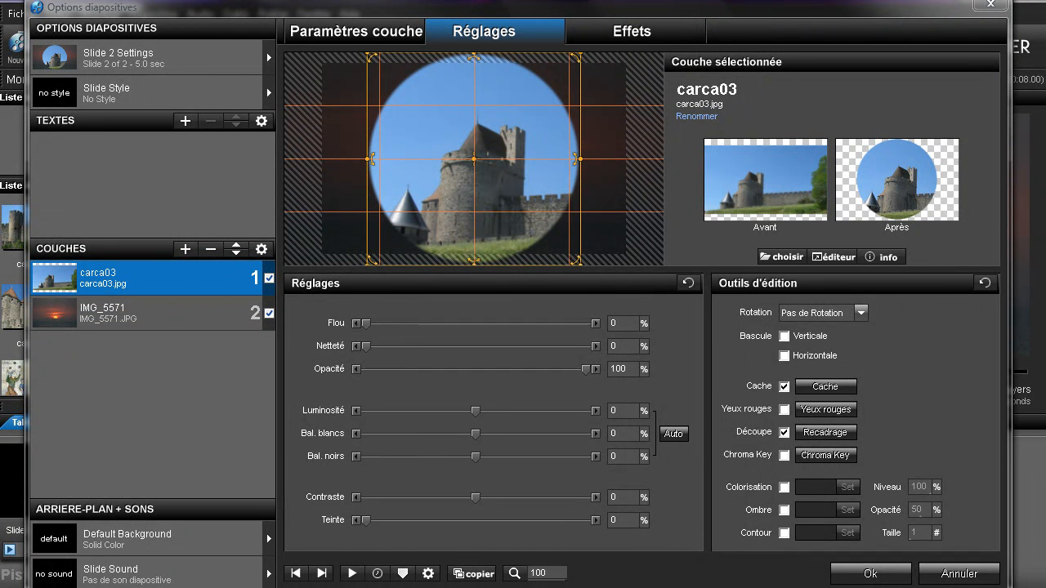
- Turn off cropping and the mask for the carca03 layer
click(784, 432)
click(784, 387)
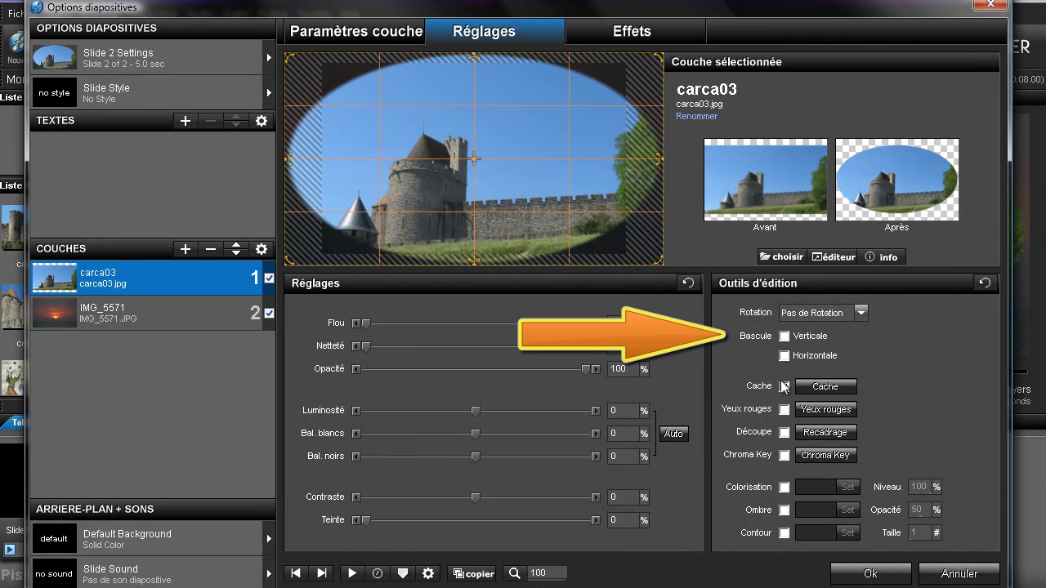
click(784, 387)
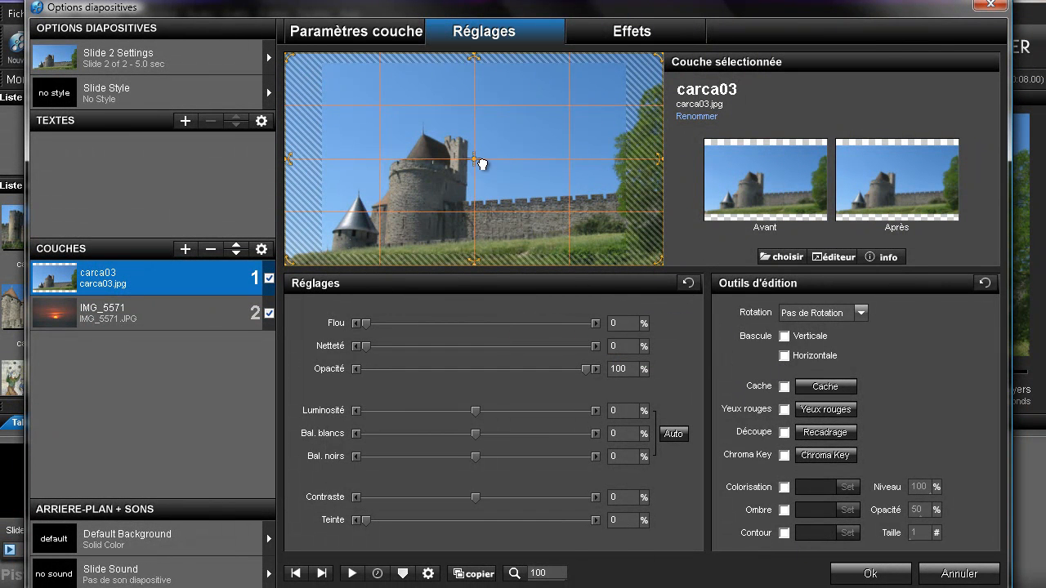
- Shrink the carca03 photo to about half the preview width and move it to the left half of the slide
scroll(474, 171, down, 3)
scroll(470, 172, down, 4)
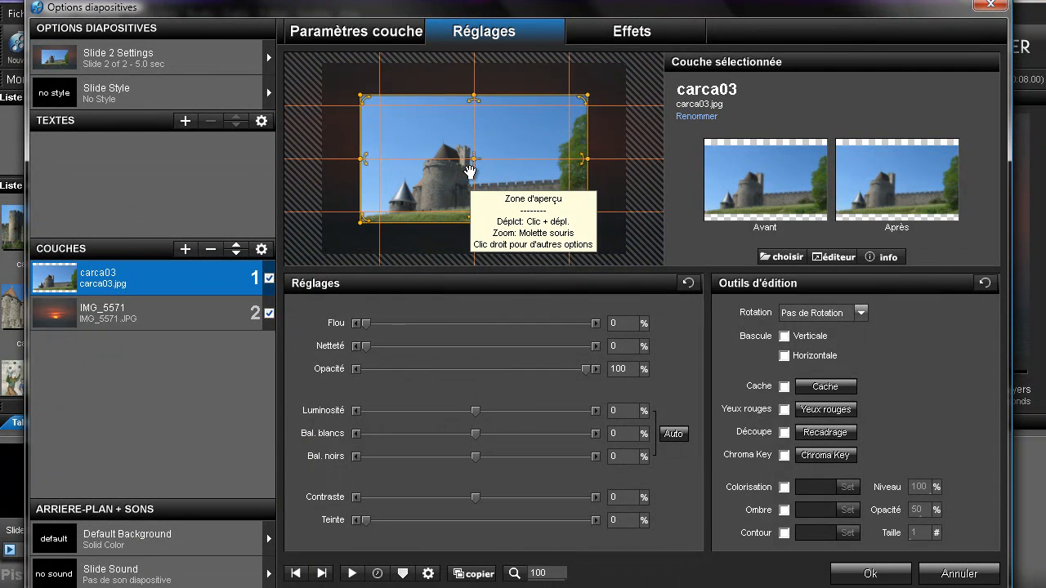
drag(490, 175, 399, 175)
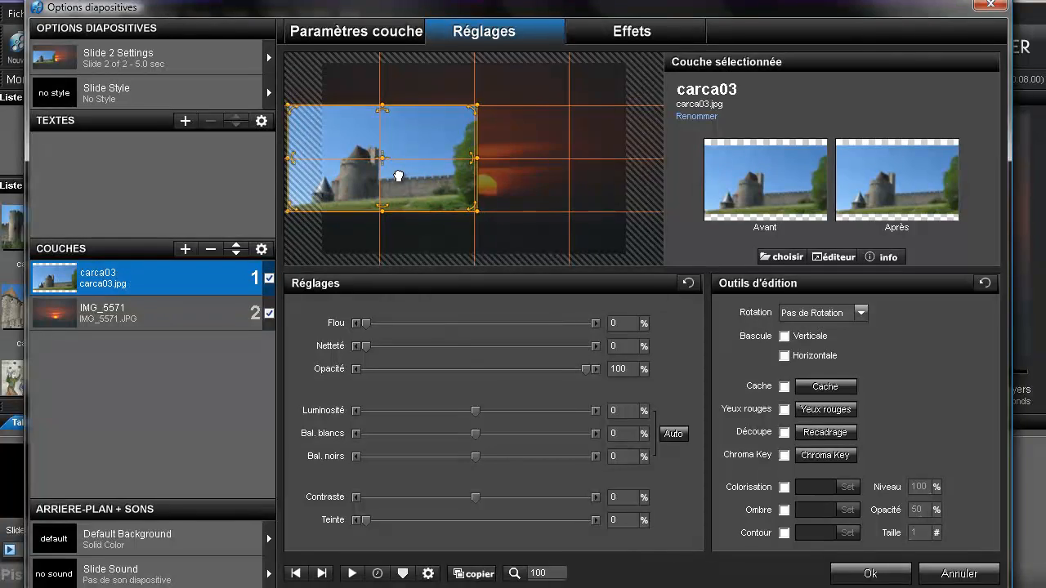
- Duplicate the carca03 layer and flip the upper copy horizontally
right_click(176, 281)
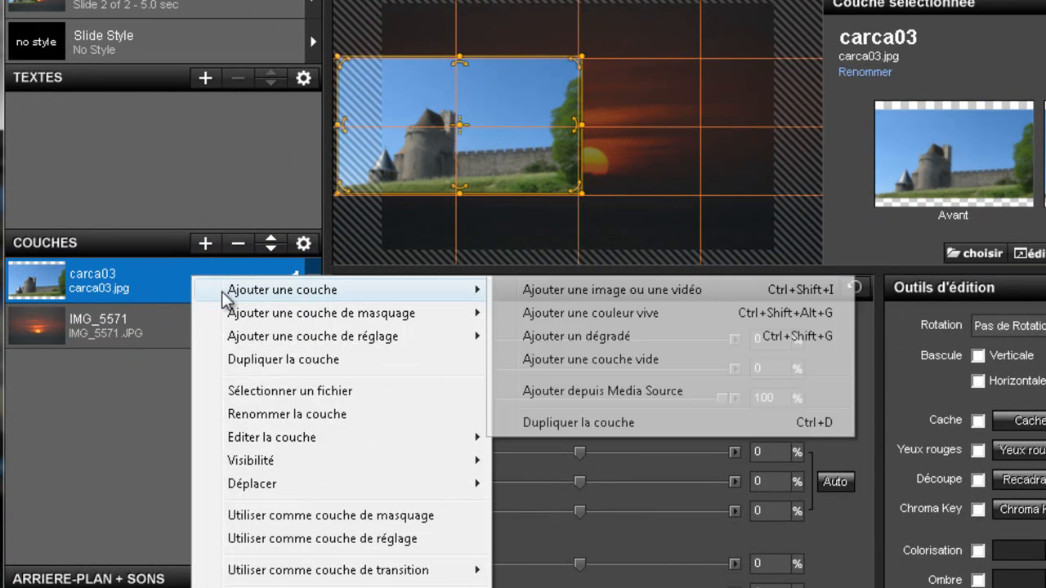
click(282, 360)
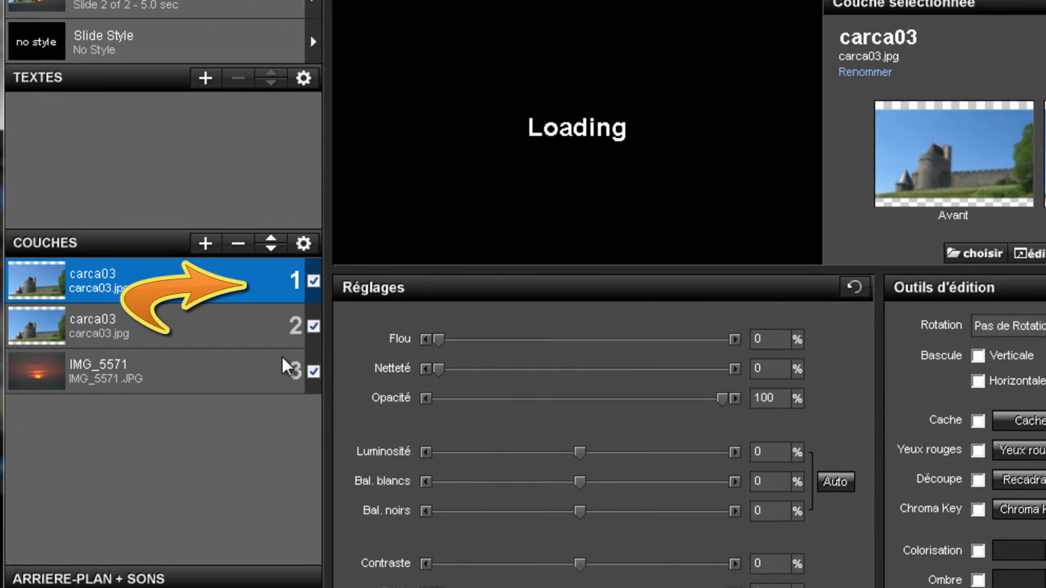
click(784, 357)
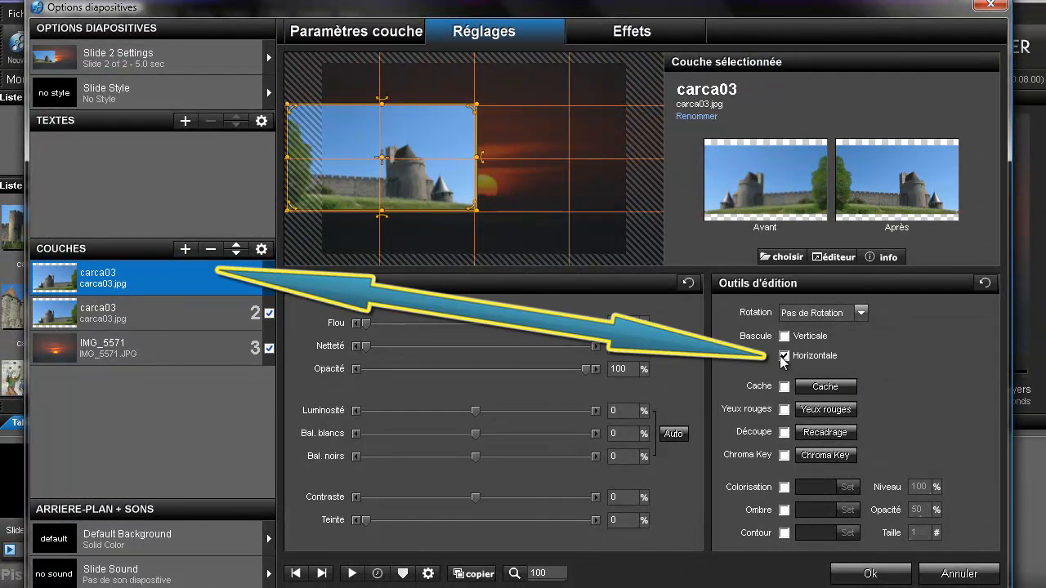
- Place the mirrored castle copy against the right edge of the original photo and apply the slide options
drag(353, 198, 527, 175)
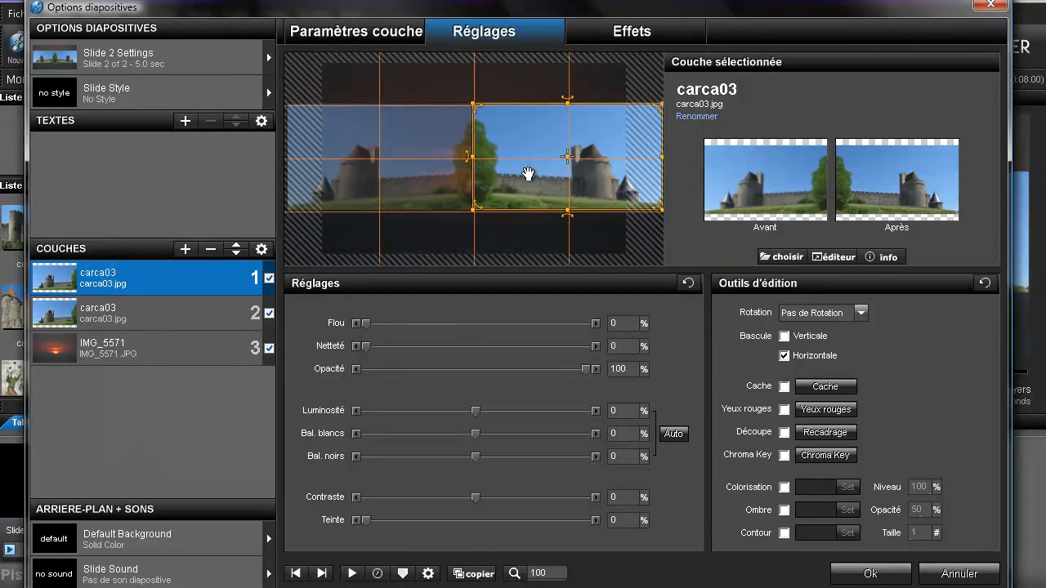
click(854, 578)
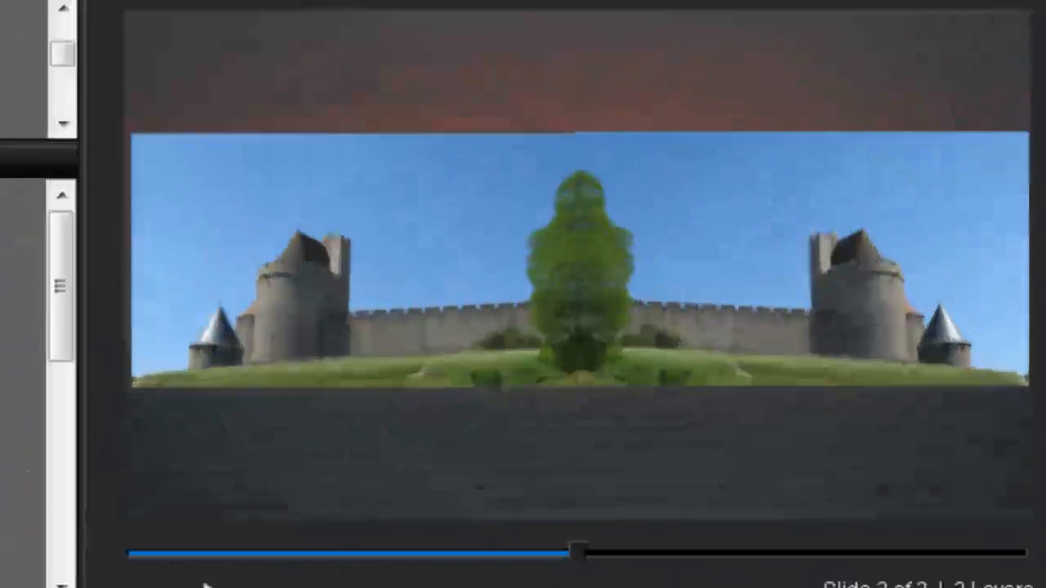